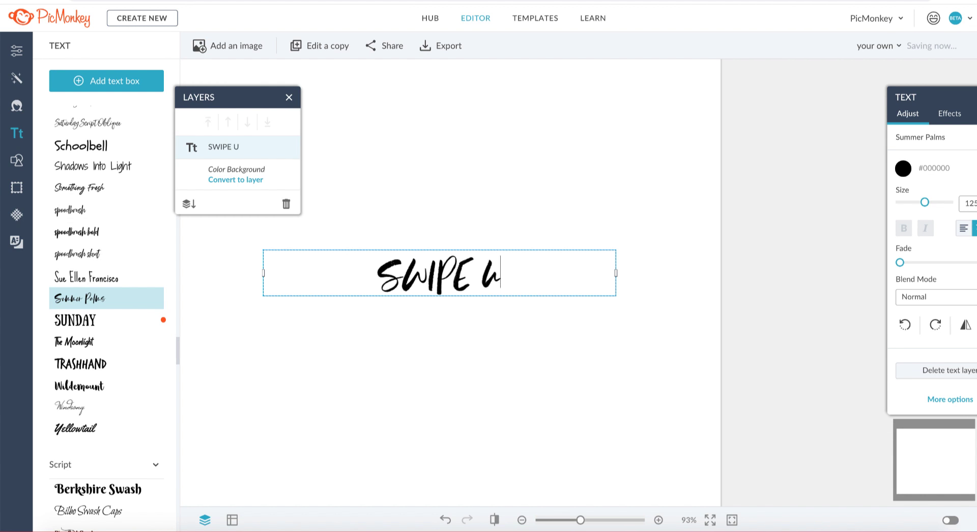
- Preview the SWIPE UP design by turning the chevron arrow to point upward
type("PE UP")
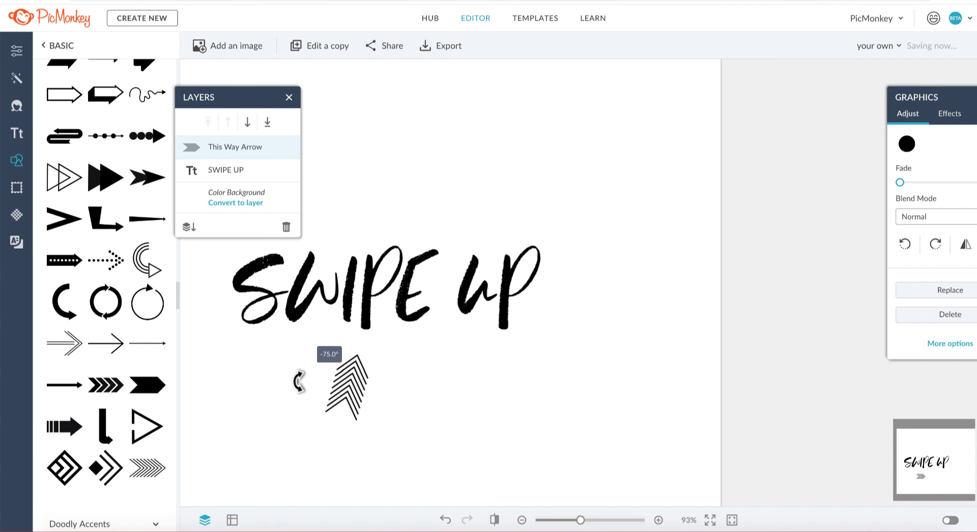
left_click_drag(297, 379, 321, 385)
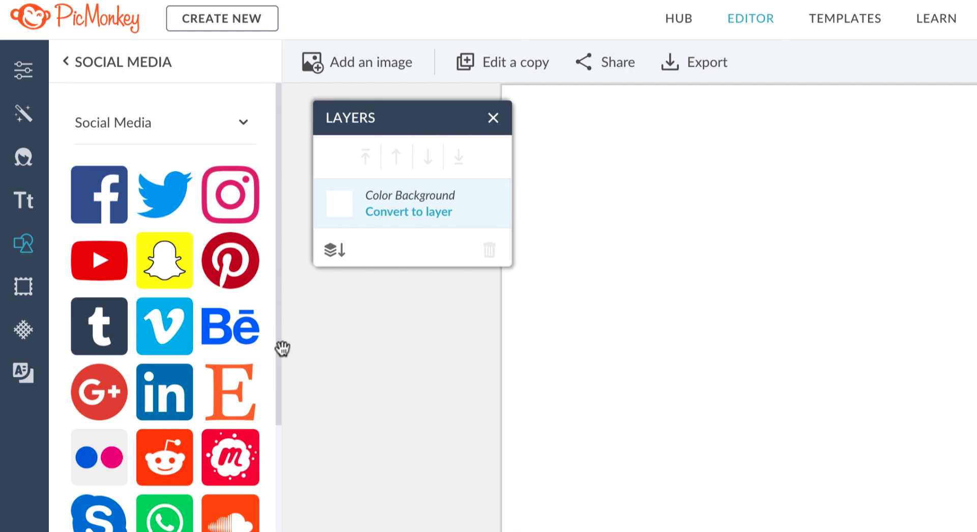
- Start a blank canvas with a custom 2000 × 2000 pixel size
scroll(277, 346, "down", 10)
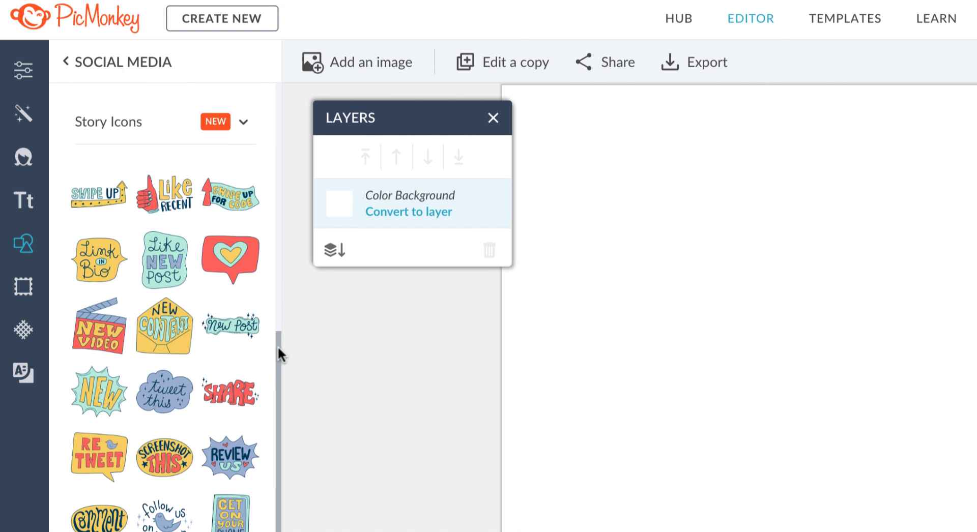
scroll(279, 354, "down", 4)
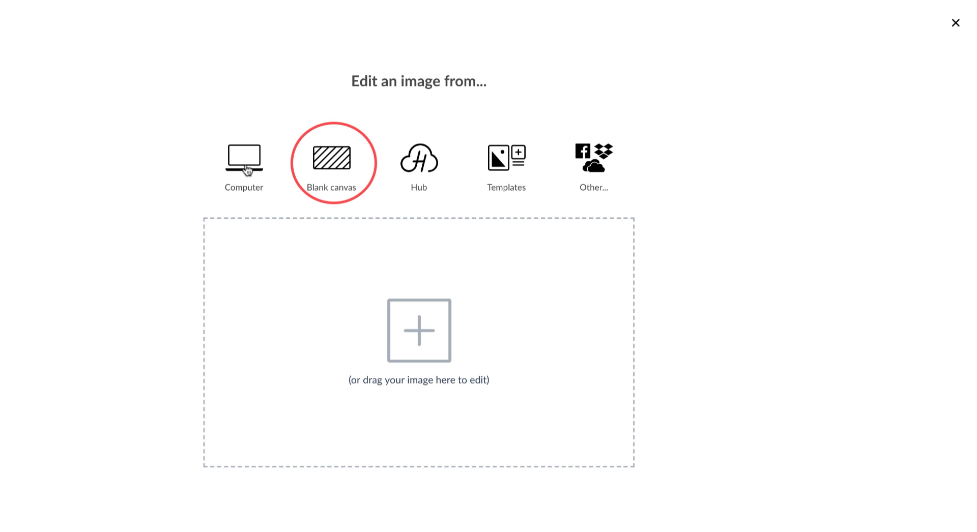
left_click(340, 162)
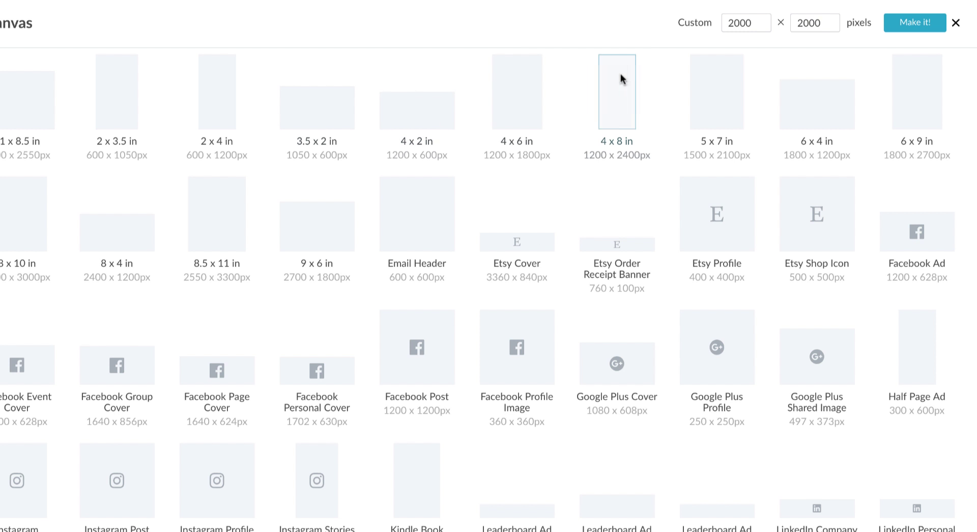
left_click(915, 22)
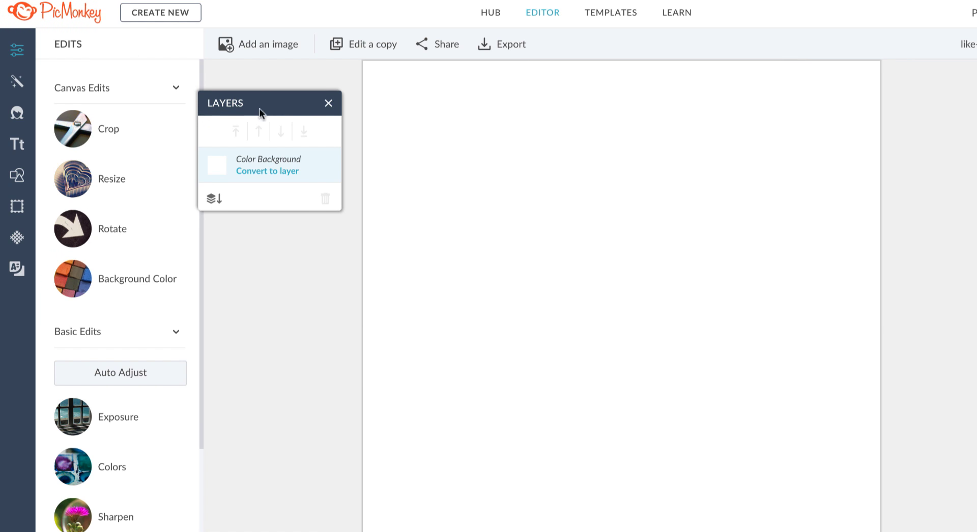
- Drop the Like New Post sticker from Social Media Story Icons onto the canvas
left_click(17, 175)
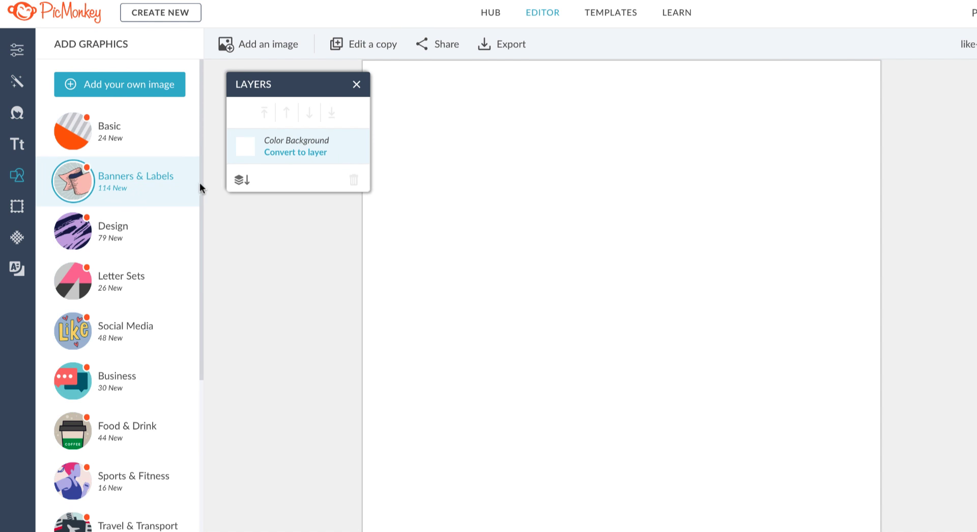
scroll(200, 182, "down", 3)
scroll(200, 182, "down", 2)
scroll(201, 182, "up", 1)
scroll(201, 182, "up", 2)
left_click(124, 252)
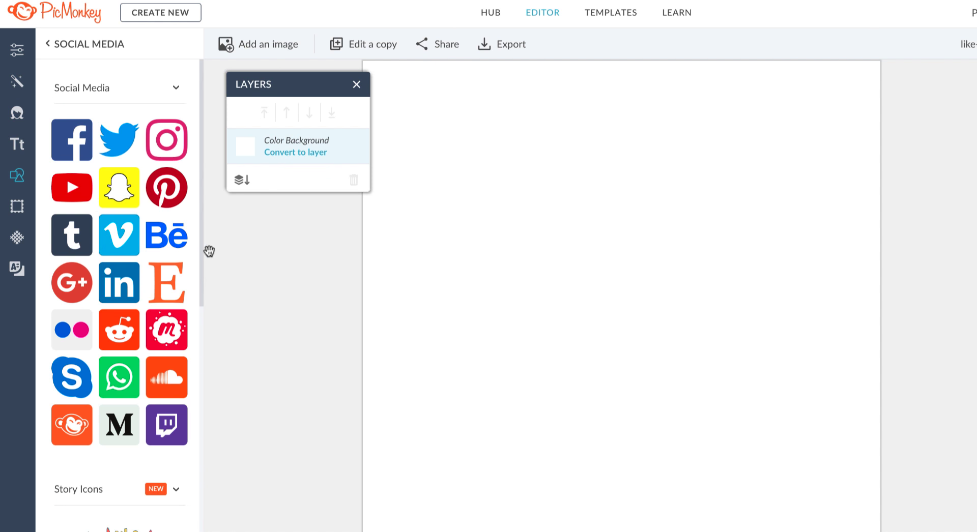
scroll(200, 251, "down", 6)
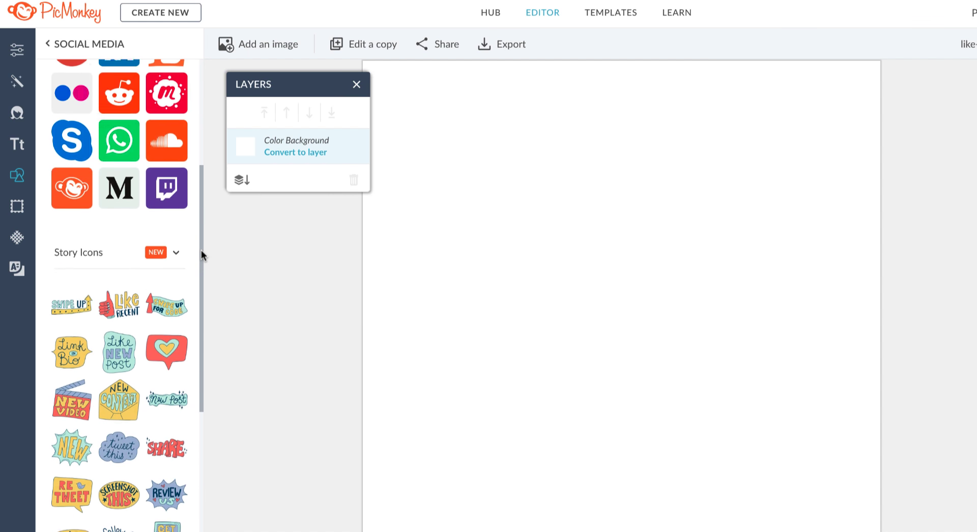
scroll(200, 250, "down", 1)
left_click_drag(119, 176, 585, 264)
- Enlarge the sticker to fill most of the canvas and centre it
left_click_drag(683, 291, 877, 56)
left_click_drag(807, 168, 668, 277)
left_click_drag(740, 162, 835, 87)
left_click_drag(758, 191, 733, 229)
left_click(810, 101)
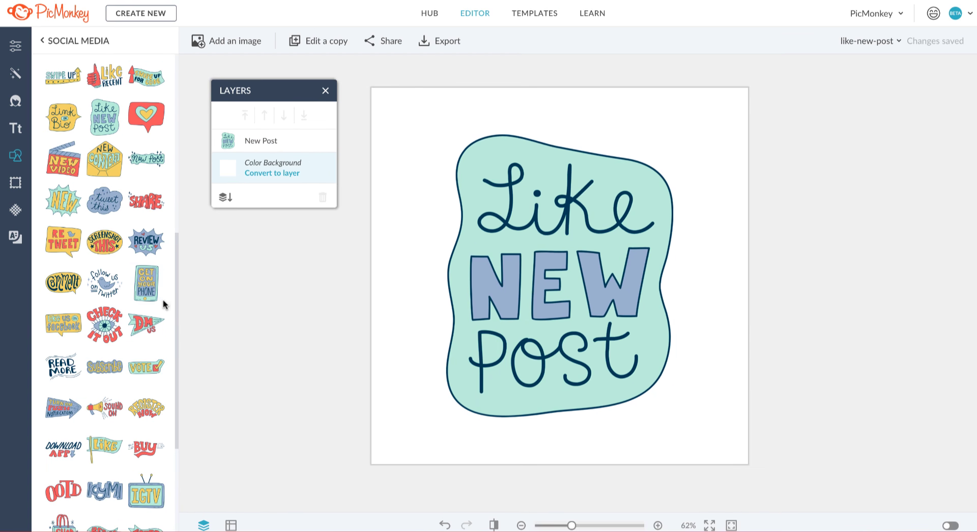
- Add a Basic solid circle and place it at the canvas's upper left
scroll(154, 347, "up", 5)
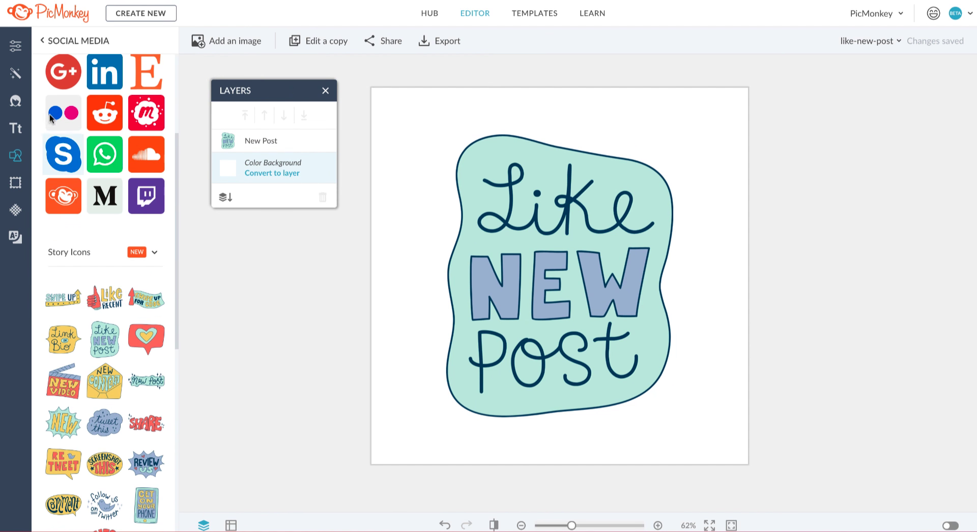
scroll(60, 93, "up", 3)
left_click(63, 41)
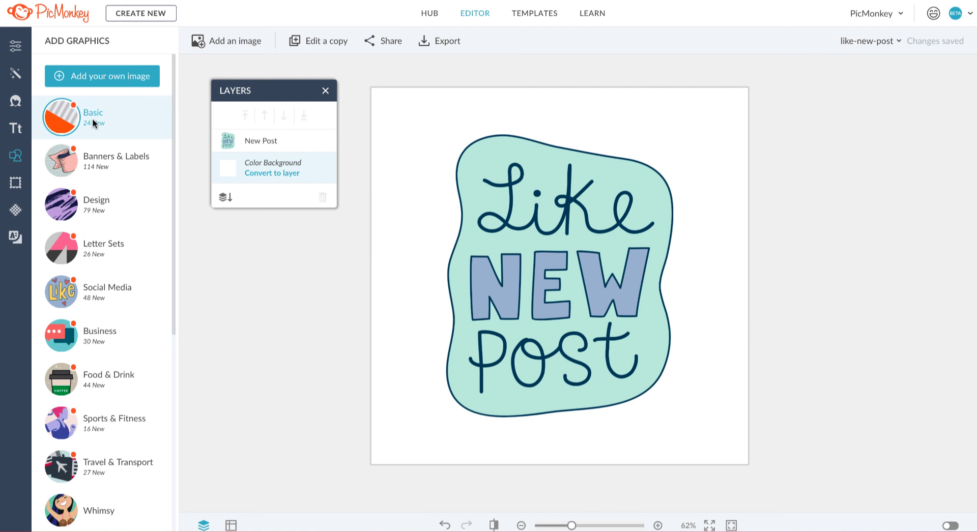
left_click(92, 118)
left_click(104, 124)
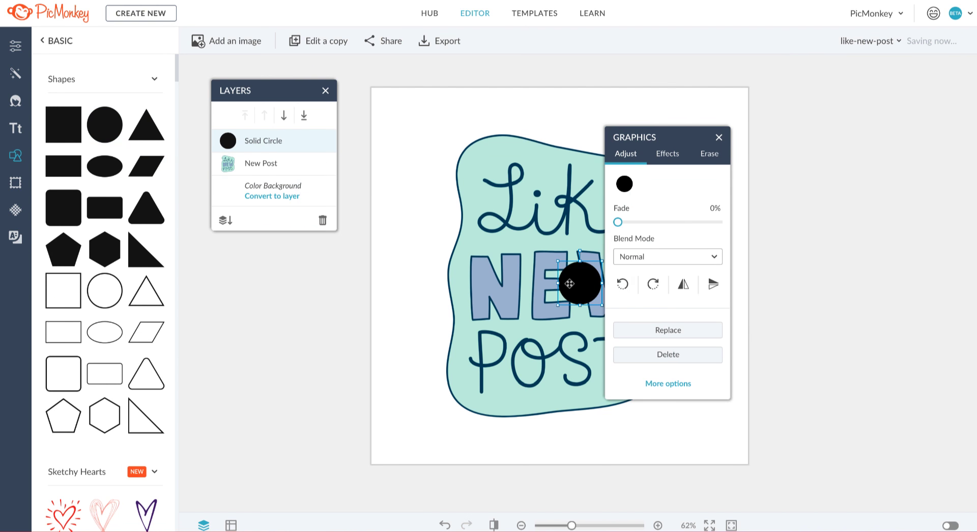
left_click_drag(569, 284, 400, 222)
- Duplicate the circle into a column of four and enlarge them together
key("ctrl+d")
left_click(400, 166, "shift")
key("ctrl+d")
left_click_drag(400, 166, 399, 250)
left_click(401, 208, "shift")
left_click(405, 162, "shift")
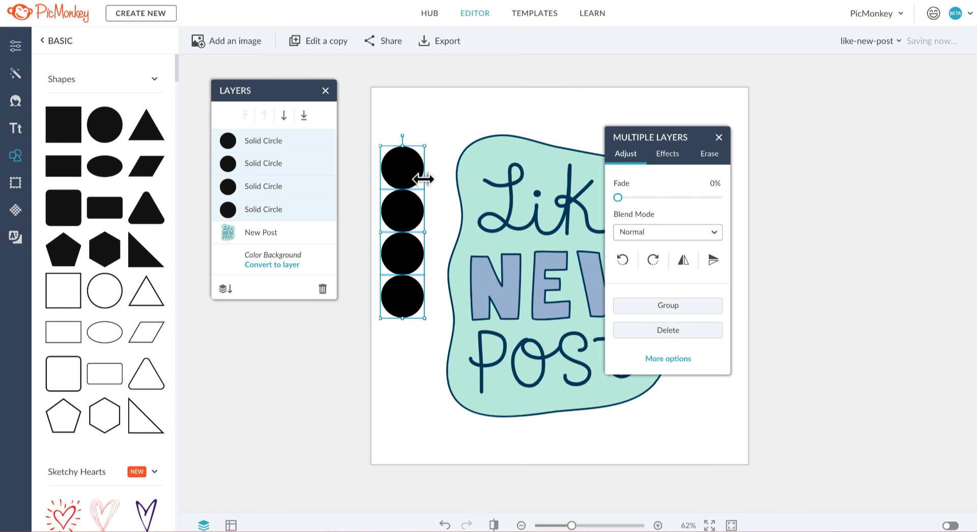
left_click_drag(420, 324, 444, 398)
left_click(441, 436)
- Recolour the second, third and fourth circles peach, blue and pale blue
left_click(414, 187)
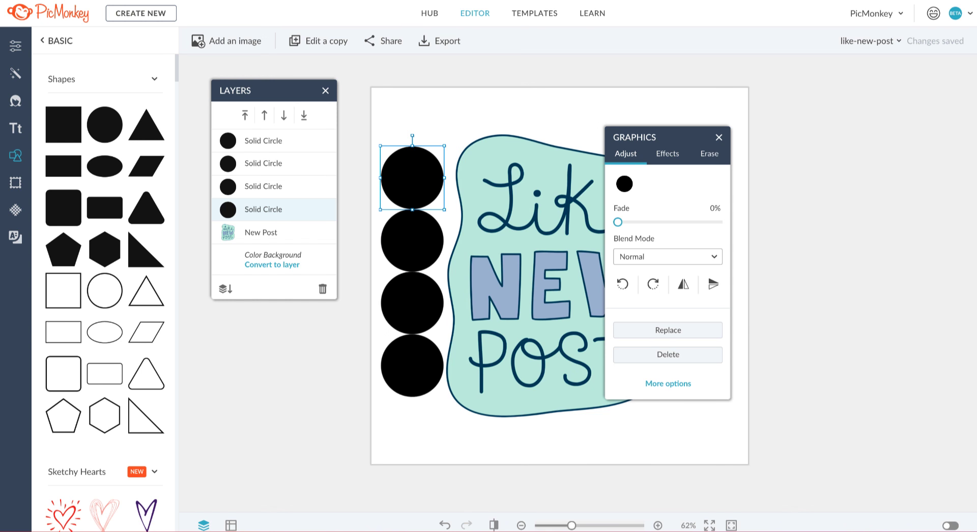
left_click(413, 240)
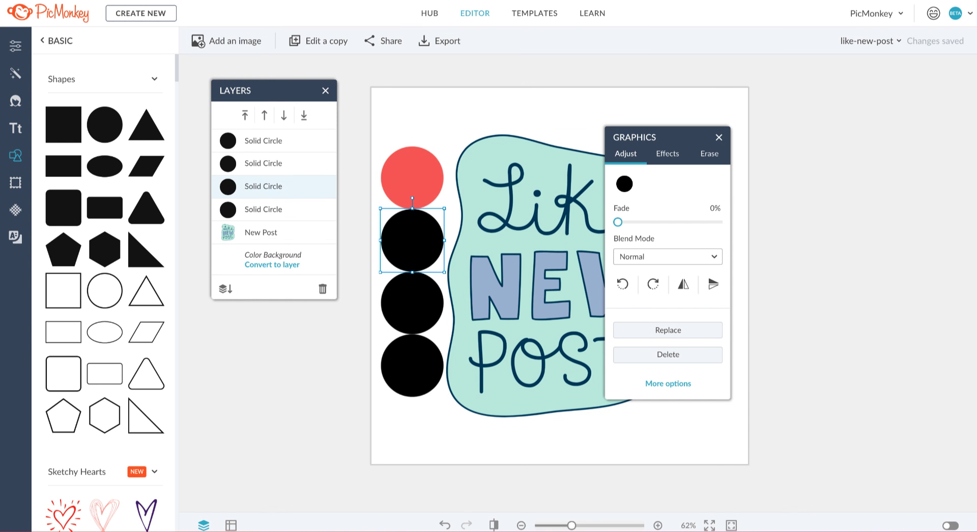
left_click(624, 183)
left_click(656, 259)
type("#ffd99a")
left_click(412, 302)
left_click(625, 183)
left_click(656, 259)
key("ctrl+v")
left_click(413, 366)
left_click(625, 183)
left_click(656, 259)
key("ctrl+v")
- Group the four circles, move the group aside and shift the sticker slightly left
key("ctrl+g")
left_click_drag(487, 323, 326, 322)
left_click(456, 329)
left_click_drag(582, 319, 543, 319)
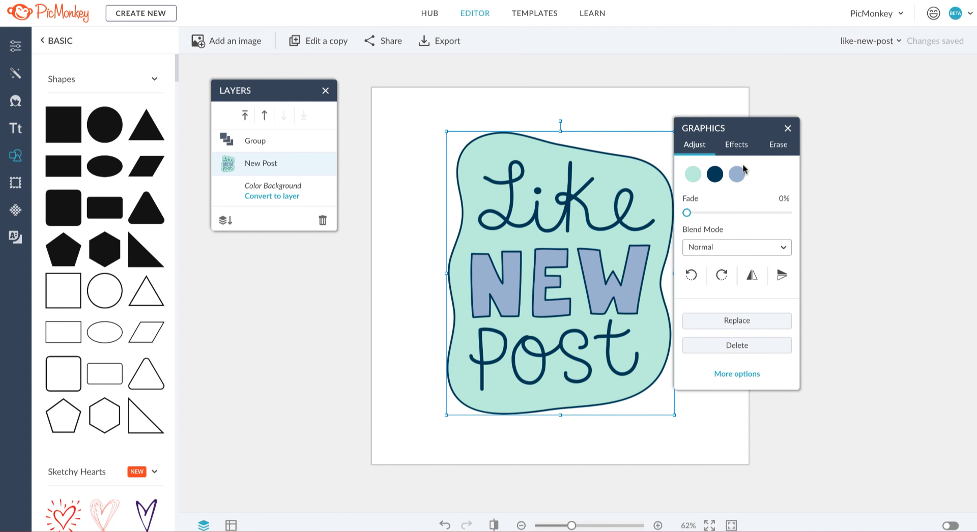
- Move the circle group onto the canvas's left edge
left_click_drag(307, 271, 374, 270)
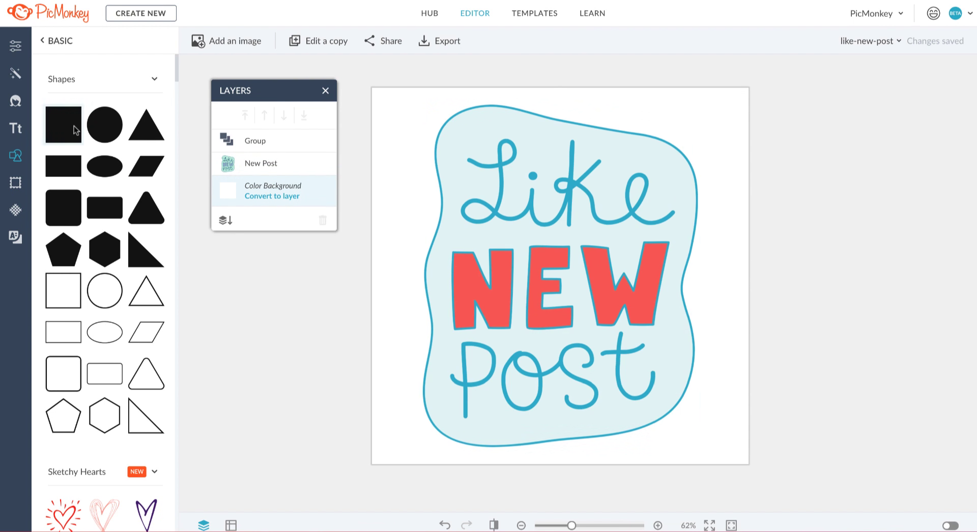
- Set the Background Color to transparent behind the sticker
left_click(16, 51)
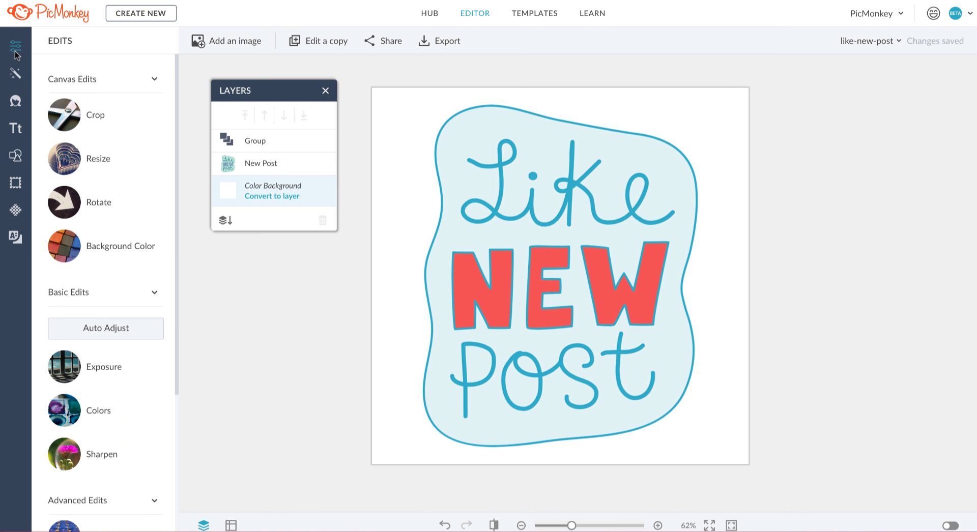
left_click(105, 244)
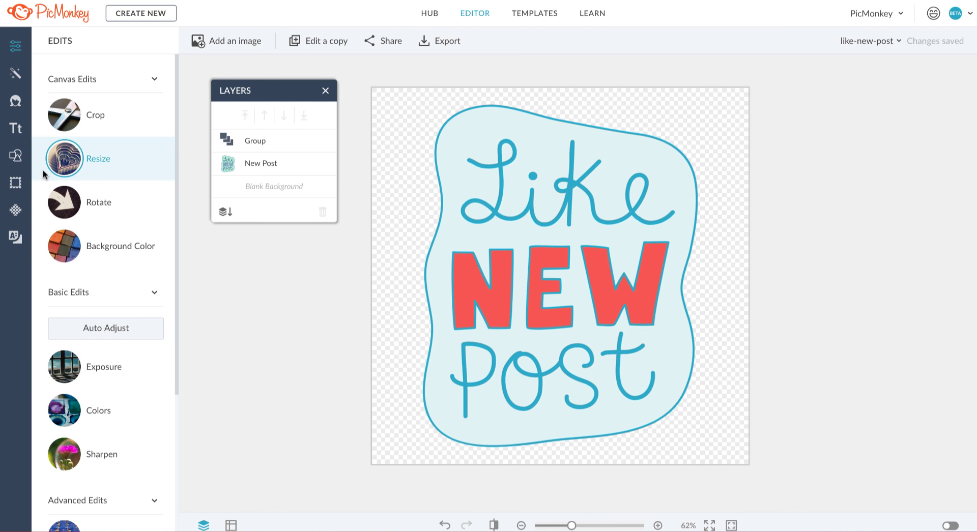
left_click(17, 155)
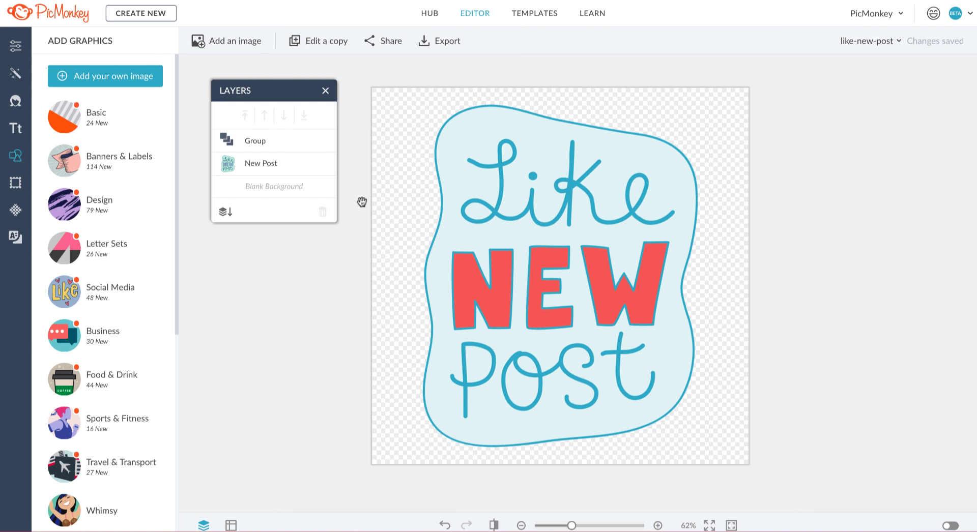
- Export the design to the computer as like-new-post.png at 2000 × 2000 px
left_click(444, 41)
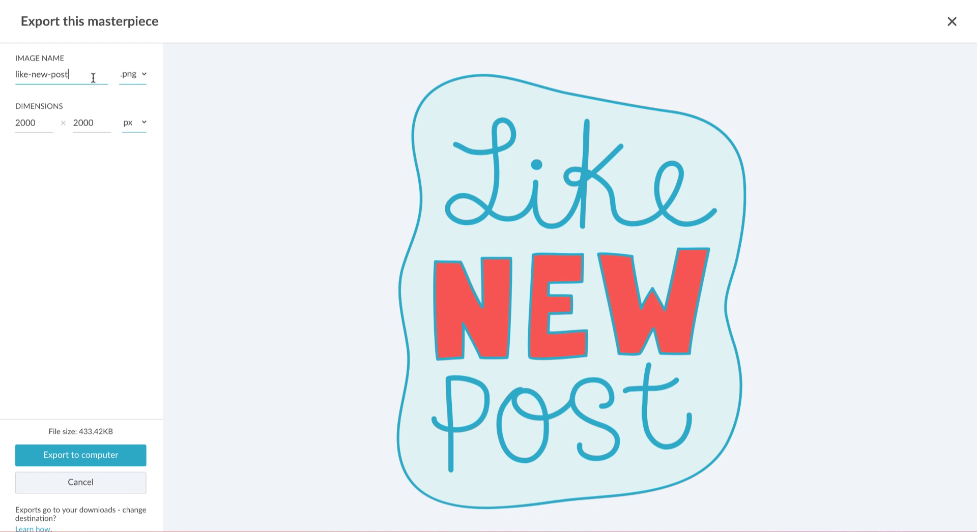
left_click(106, 454)
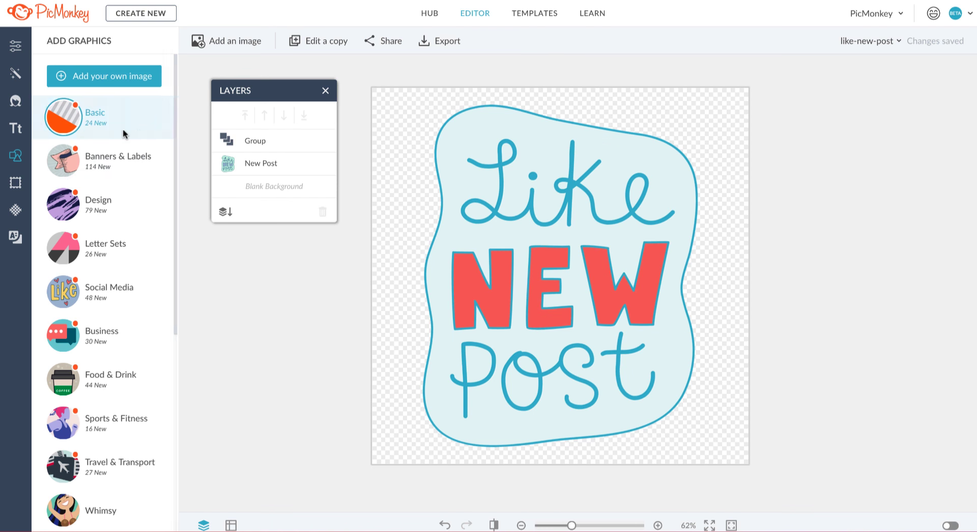
- Cover NEW with a solid rectangle eyedropped to the sticker's light blue #e6f5f4
left_click(123, 130)
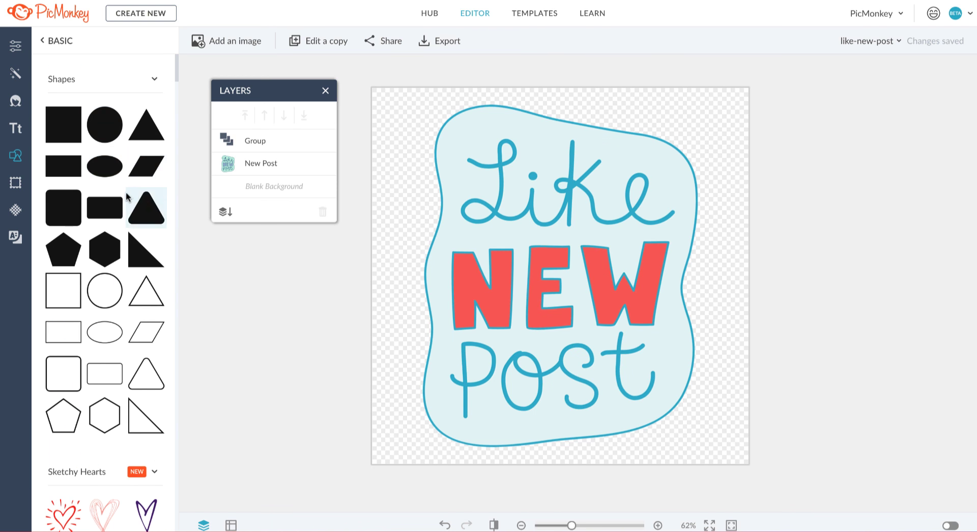
left_click(72, 170)
left_click_drag(575, 287, 653, 272)
left_click(698, 176)
left_click(787, 250)
left_click(643, 159)
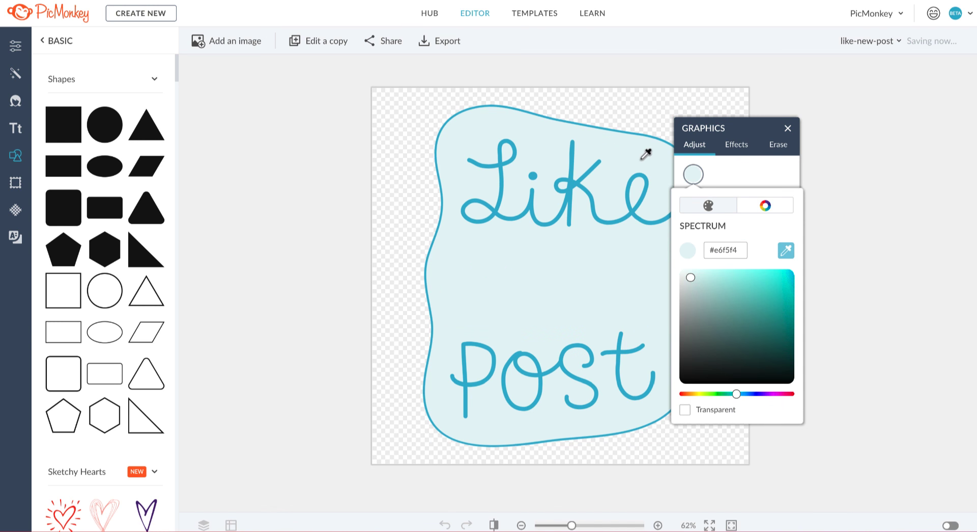
left_click(673, 94)
- Export the Like Post version to the computer as a PNG
left_click(674, 94)
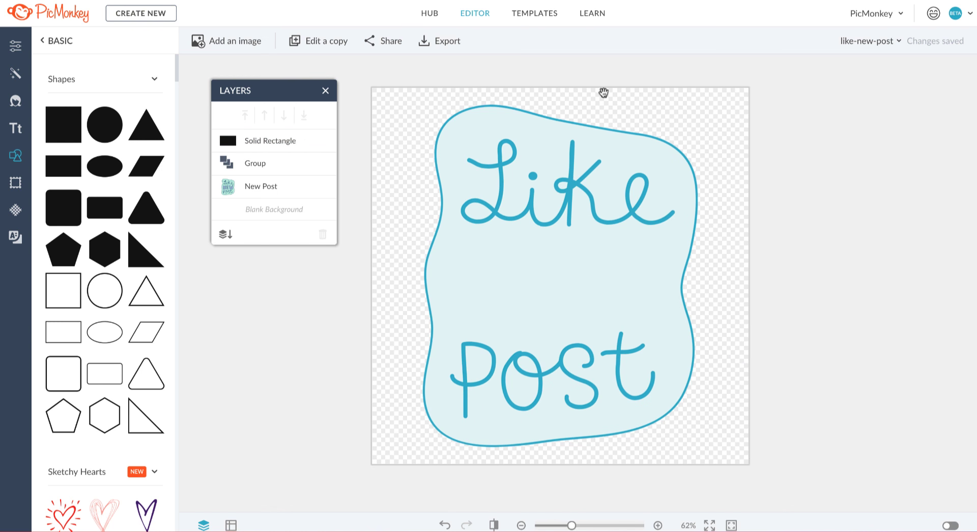
left_click(453, 46)
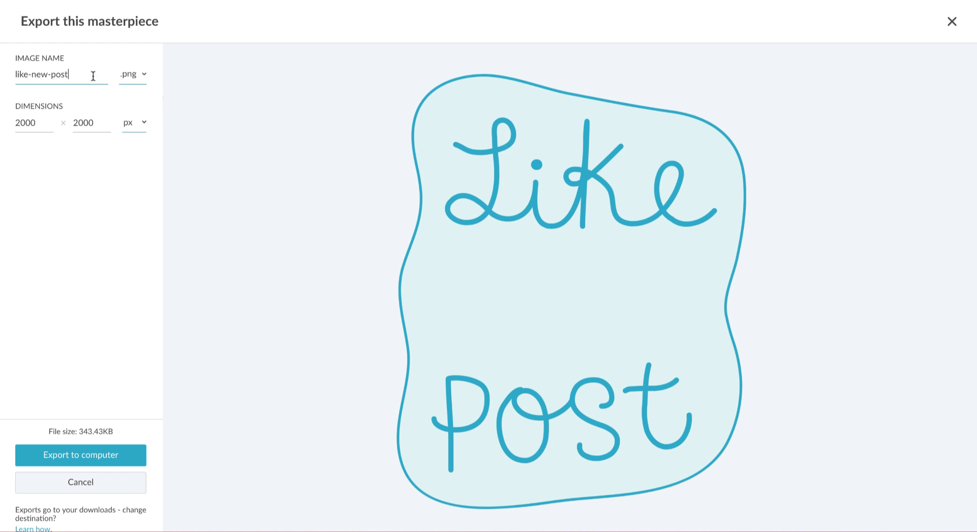
left_click(104, 449)
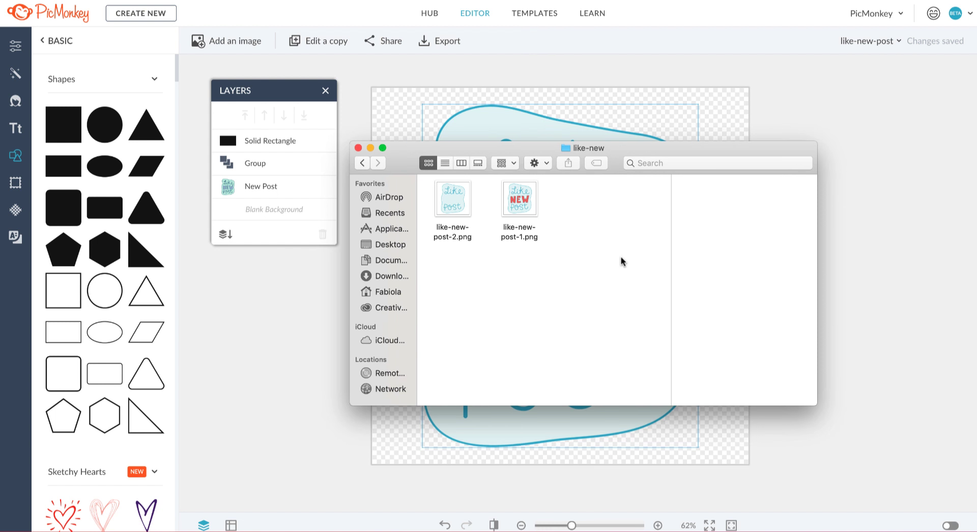
- Quick Look like-new-post-2.png, then switch the preview to like-new-post-1.png
left_click(441, 193)
key("space")
key("Right")
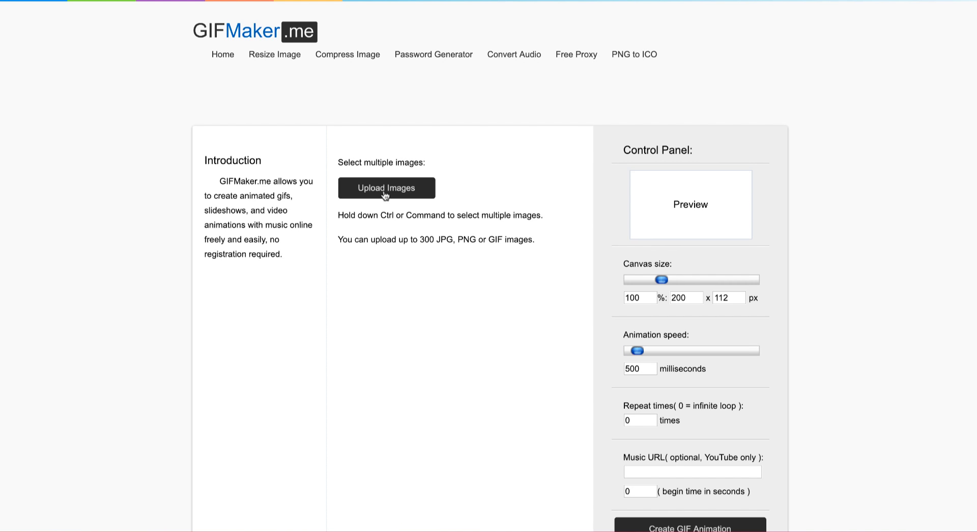
- Upload like-new-post-1.png and like-new-post-2.png together as the GIF frames
left_click(384, 192)
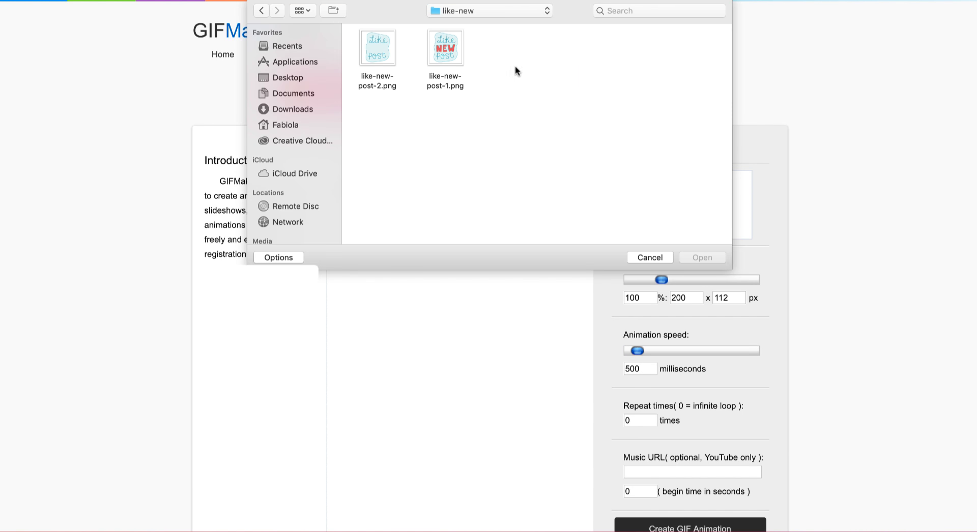
left_click_drag(512, 62, 349, 38)
left_click(715, 257)
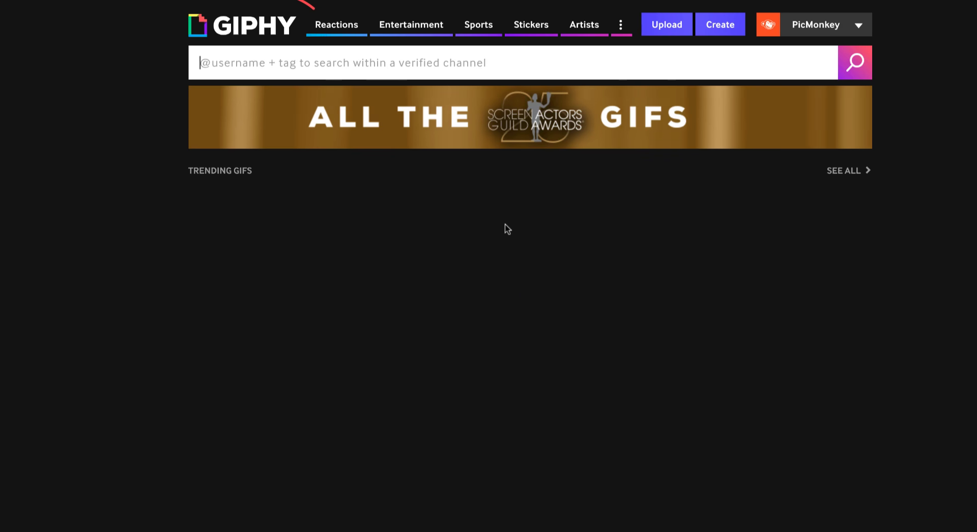
- Scroll through the PicMonkey channel's stickers on Giphy, then go to the Upload page
left_click(820, 29)
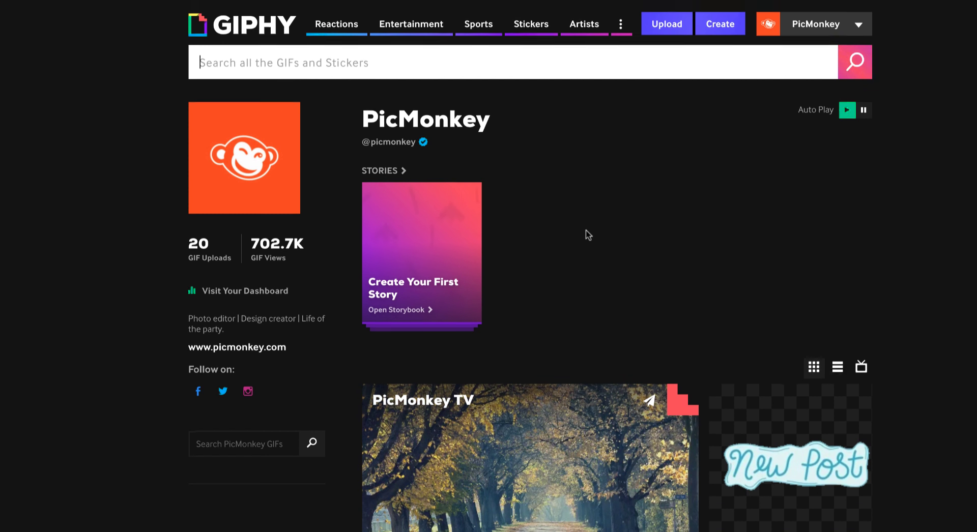
scroll(585, 233, "down", 5)
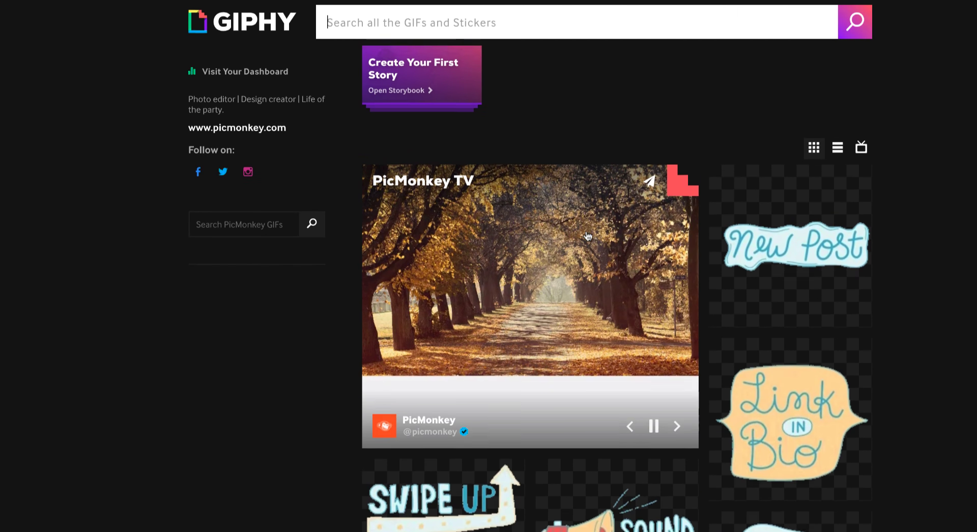
scroll(588, 236, "down", 6)
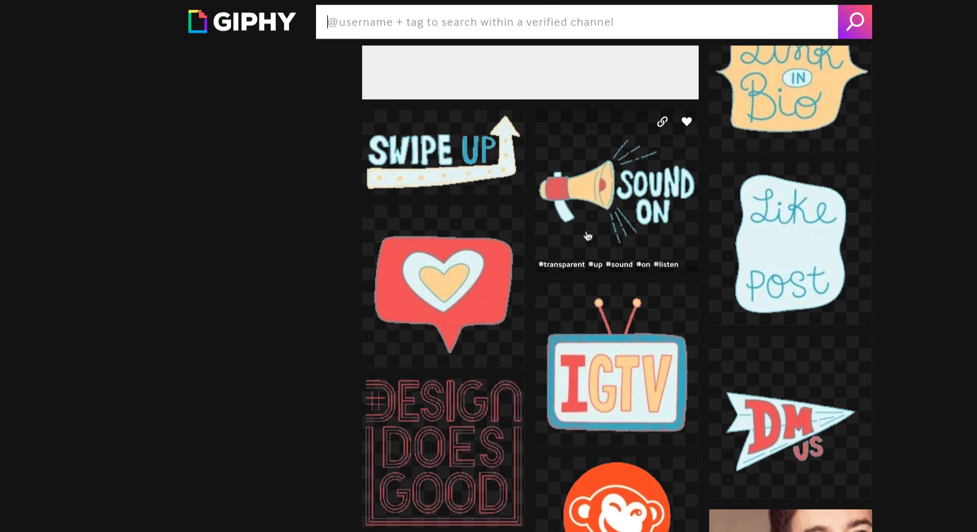
scroll(587, 235, "down", 4)
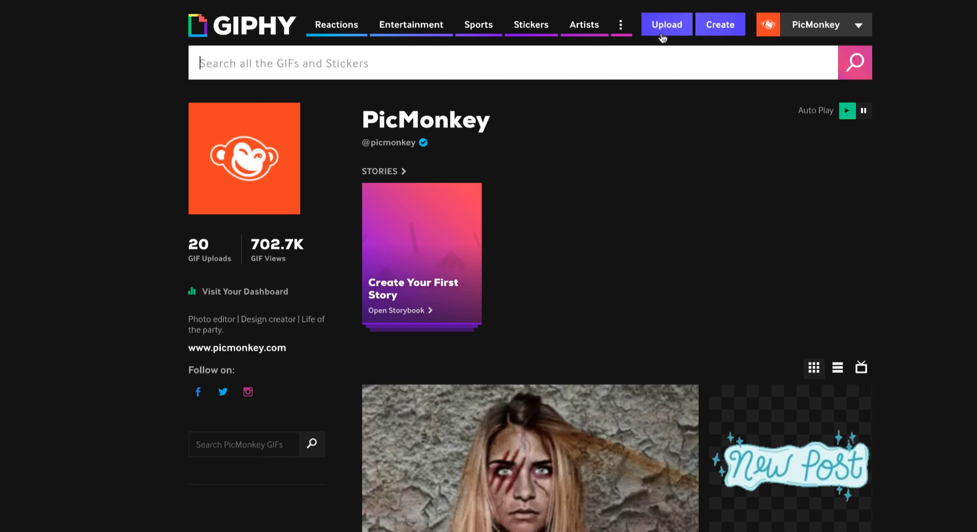
left_click(663, 32)
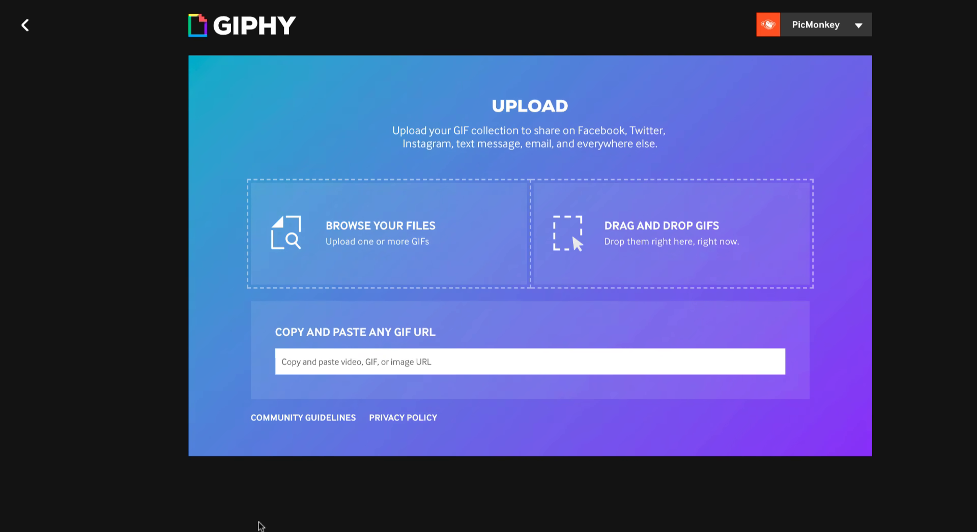
key("super+Tab")
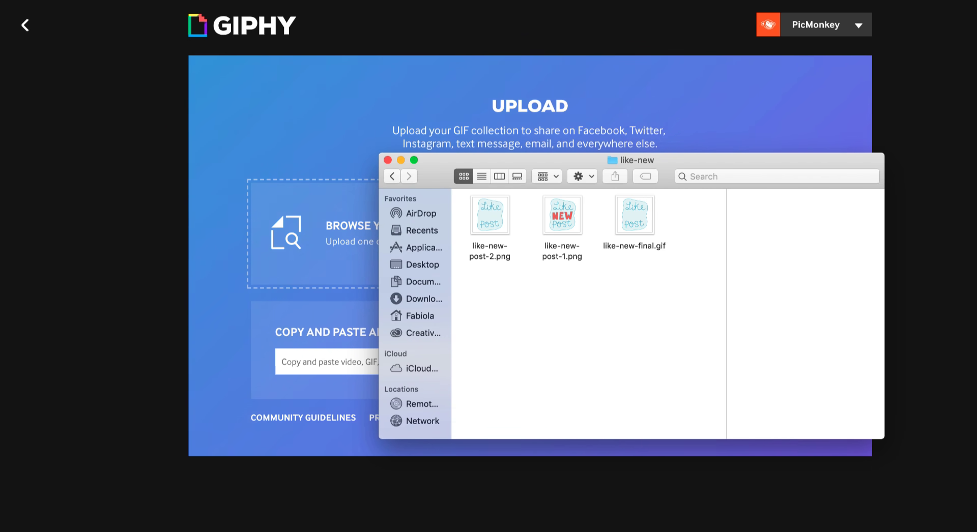
left_click_drag(642, 222, 298, 301)
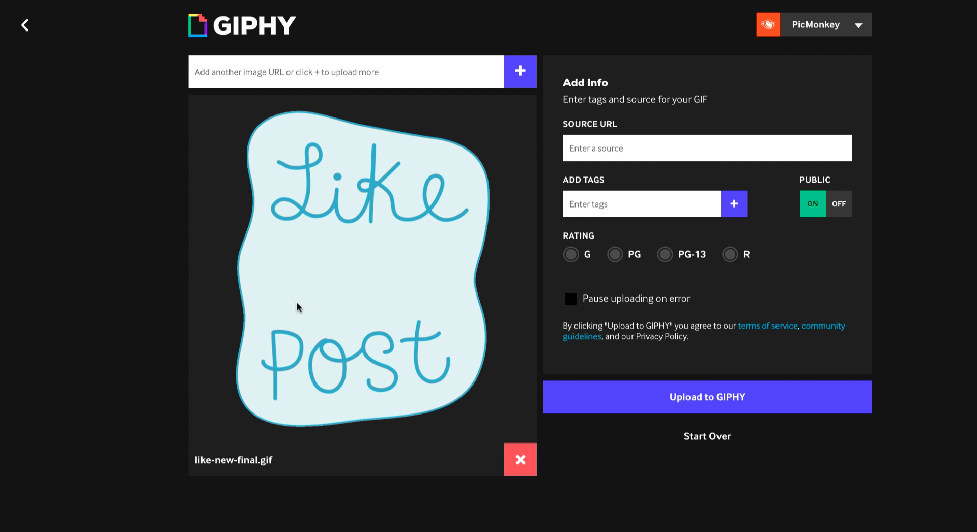
left_click(673, 150)
type("www.picmonklike new post like new like recent recent post new content")
- Tag the GIF with like new post, new content, love, new post, ig feed, like for like and more
key("Return")
type("love")
key("Return")
type("like new")
key("Return")
type("new post")
key("Return")
type("feed ig feed ig post like for like")
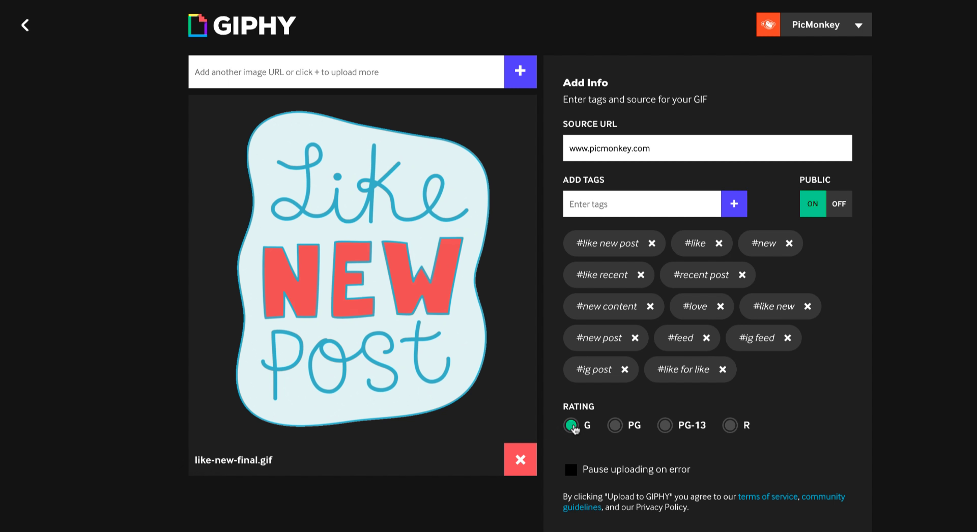
scroll(575, 429, "down", 1)
scroll(574, 429, "down", 1)
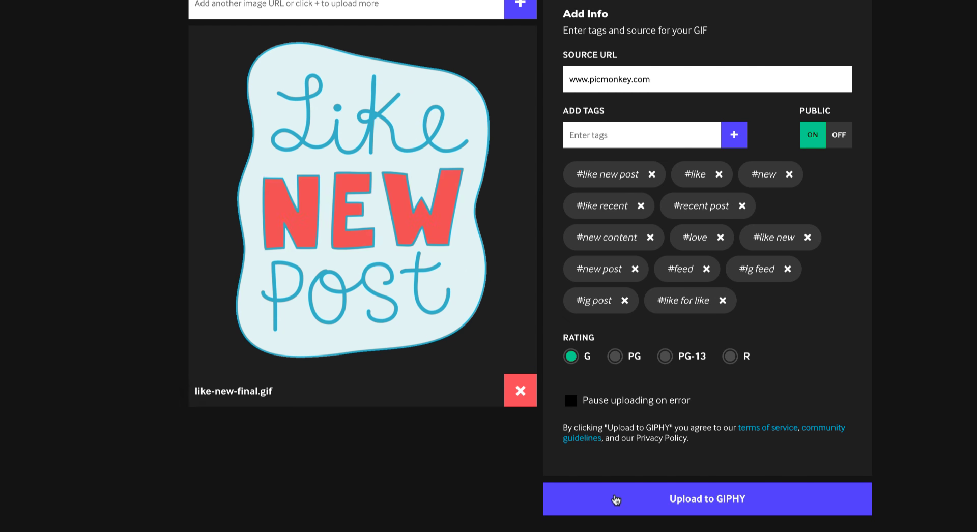